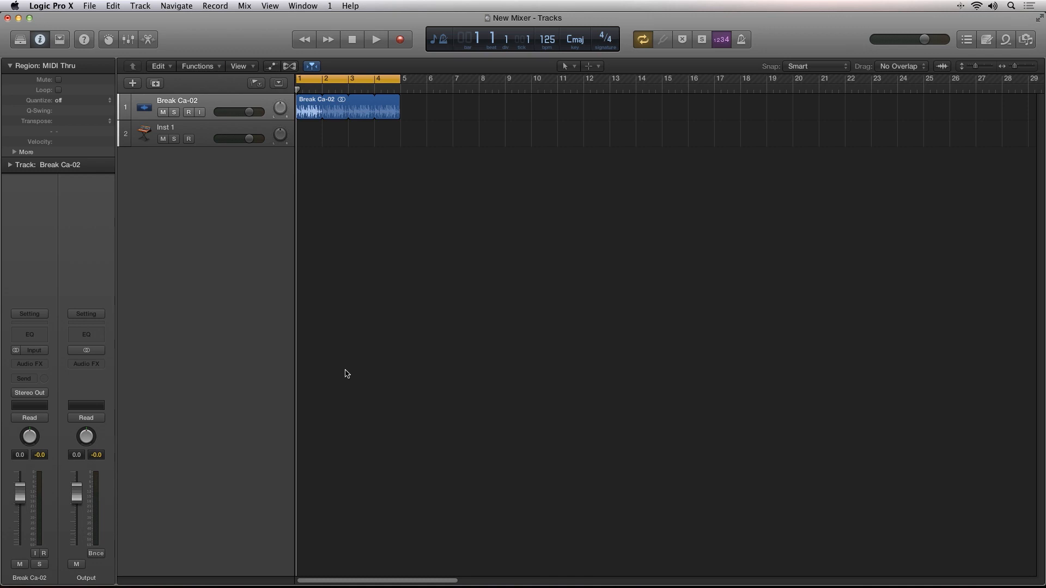
Step: Show the mixer and insert a stereo Compressor as the first audio effect on the Break Ca-02 channel
key("x")
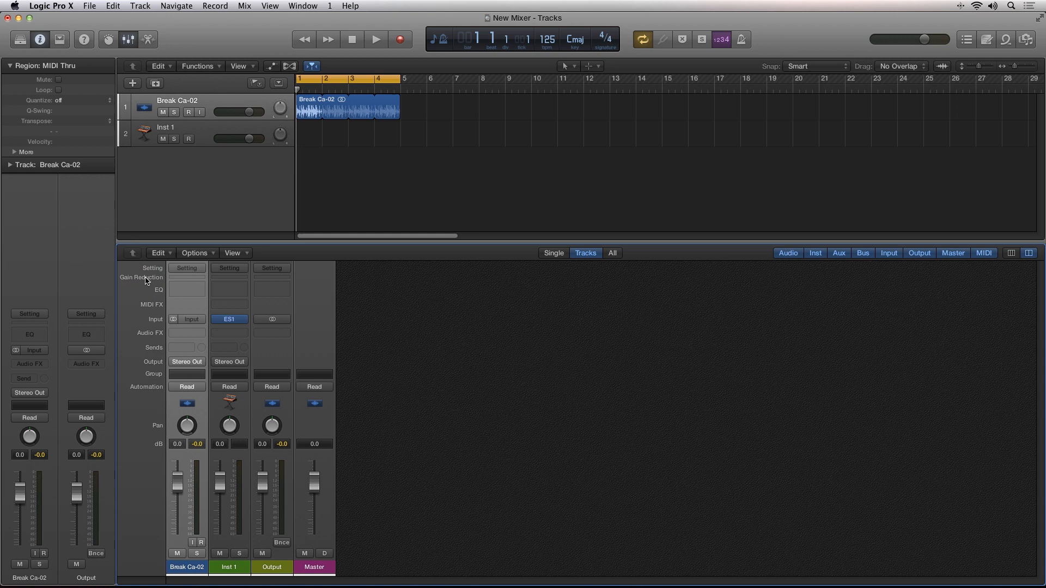
left_click(187, 333)
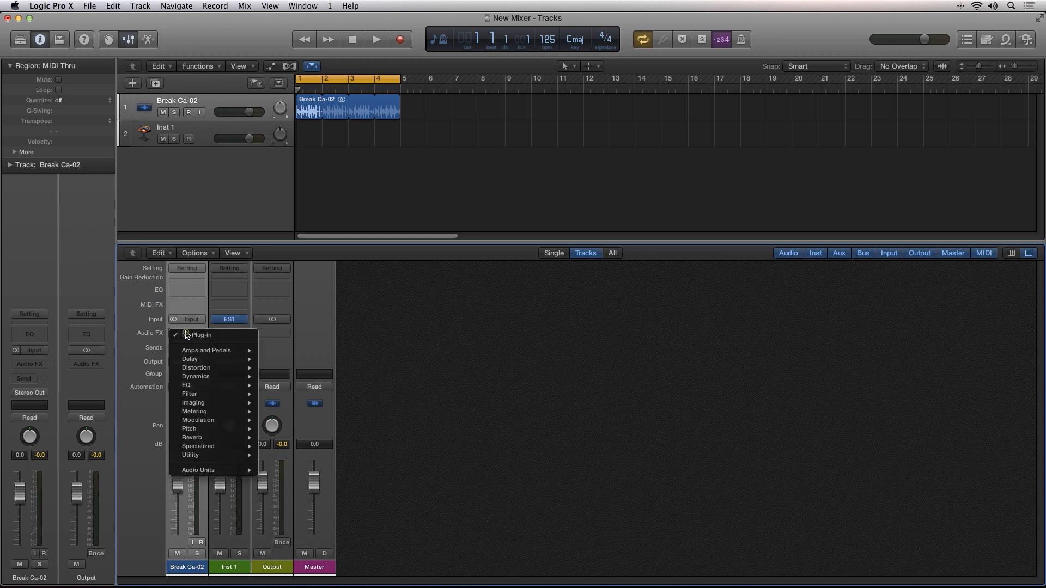
mouse_move(208, 379)
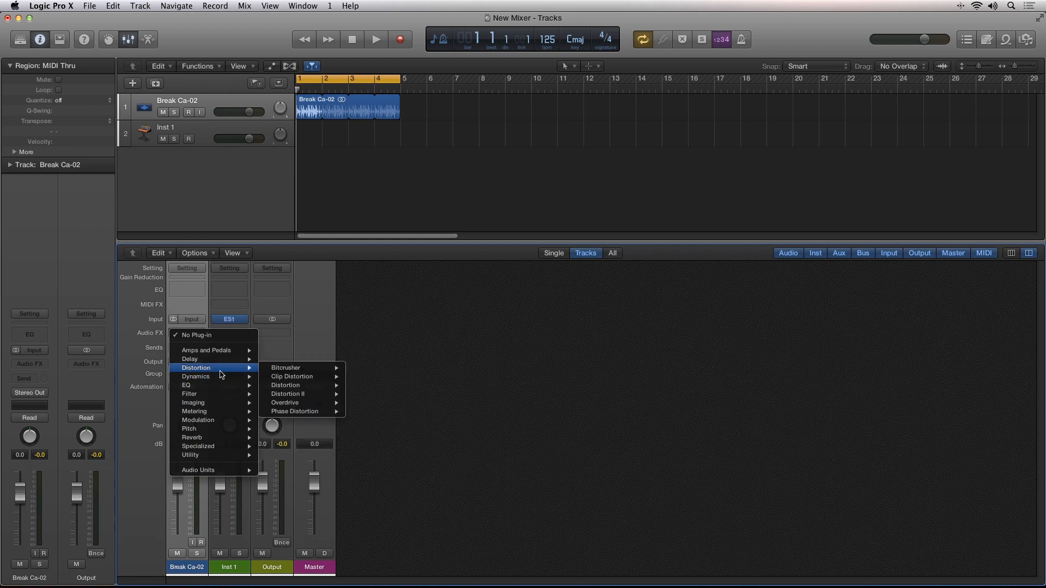
mouse_move(301, 387)
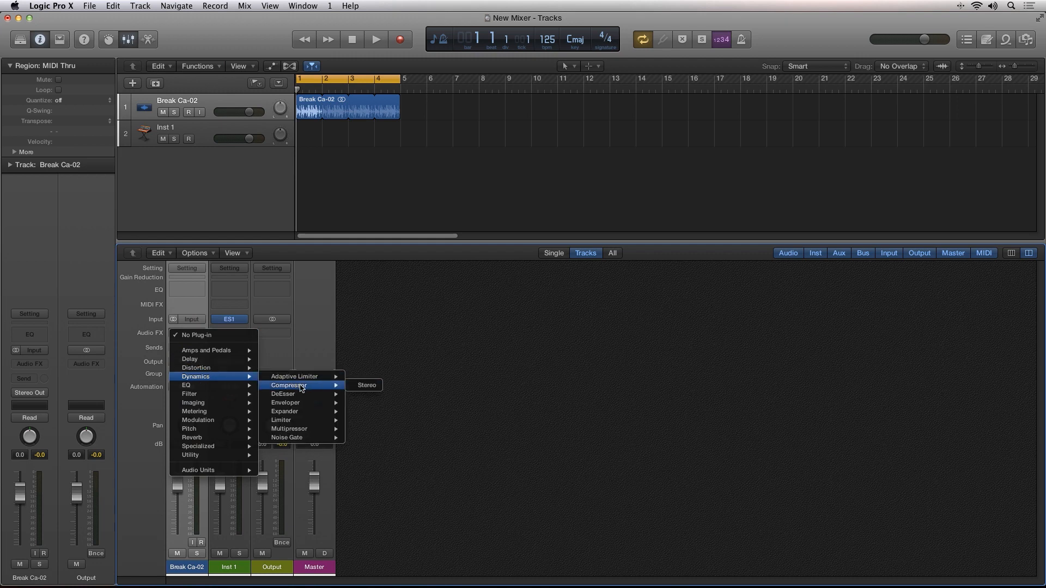
left_click(365, 386)
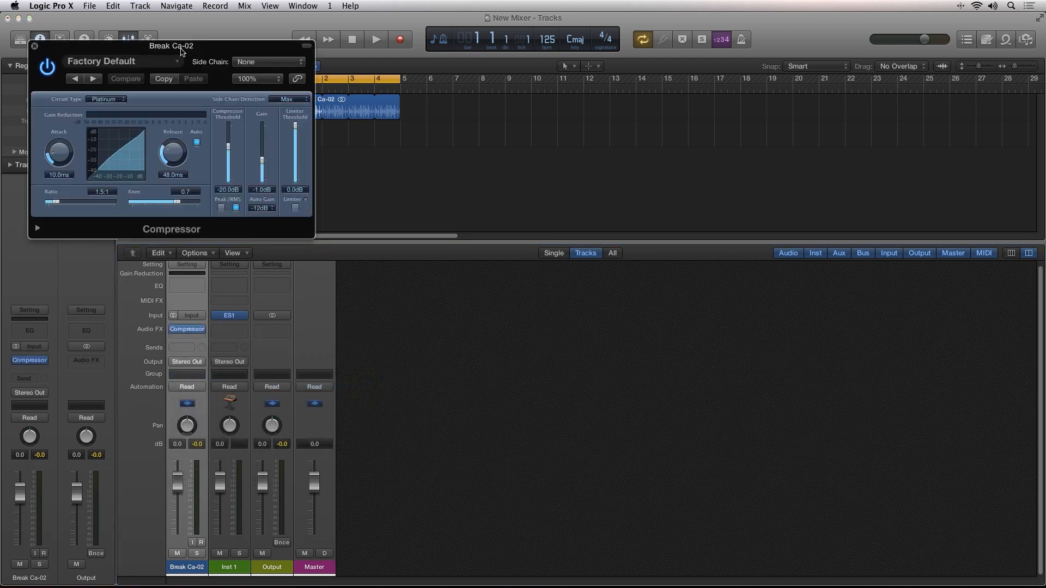
left_click_drag(129, 51, 486, 244)
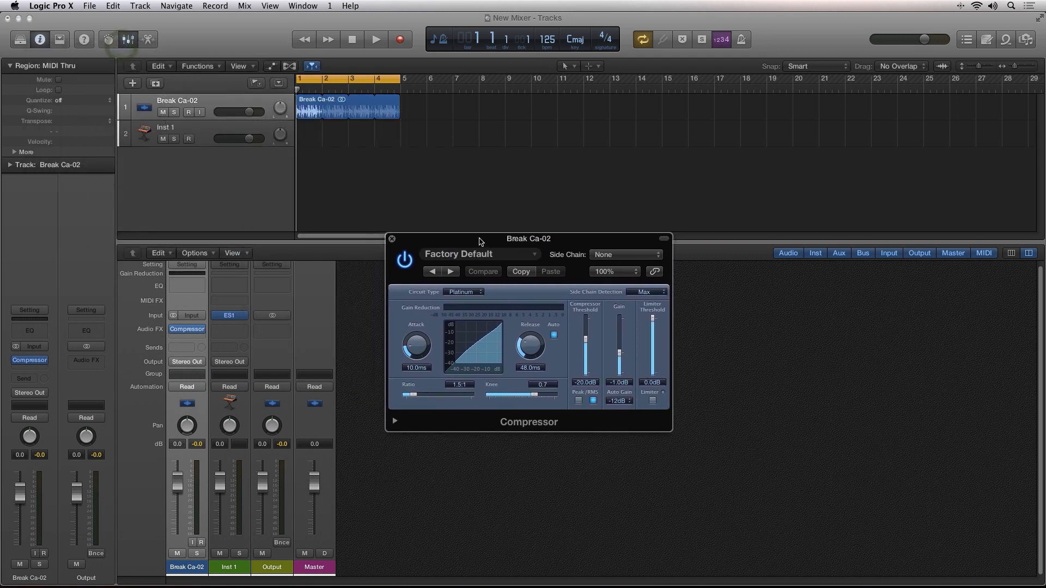
Step: During playback, set the Compressor's threshold to -29.5 dB, gain to -3.0 dB and ratio to 4.8:1, close its window and stop playback
key("space")
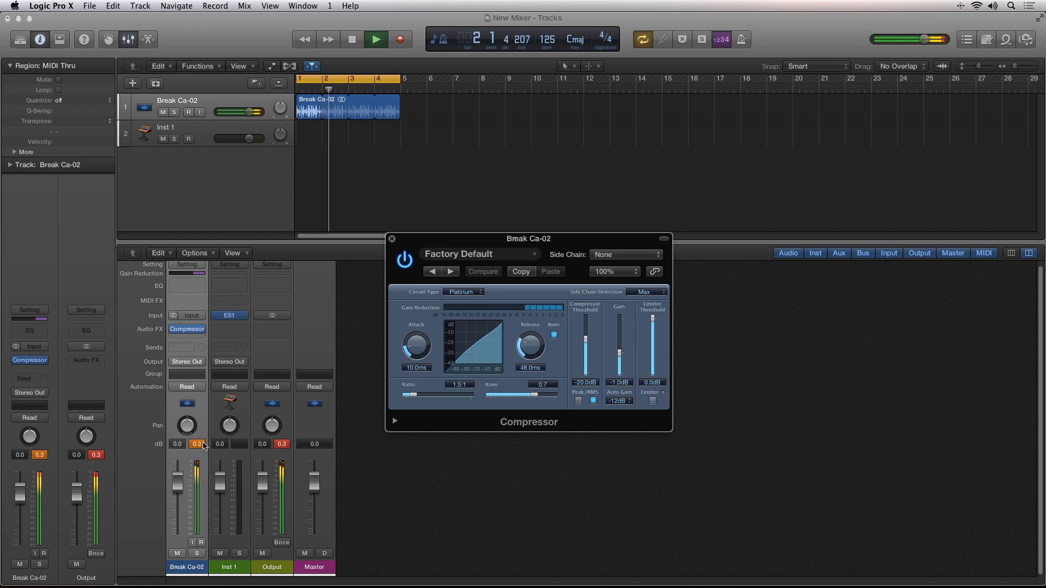
left_click_drag(620, 356, 587, 357)
left_click_drag(413, 395, 440, 401)
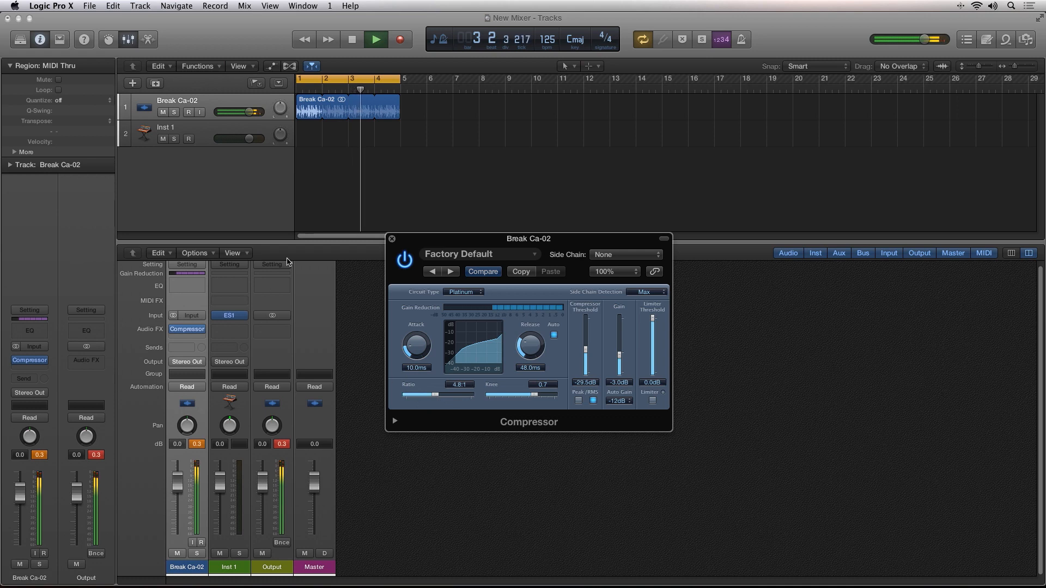
left_click(392, 239)
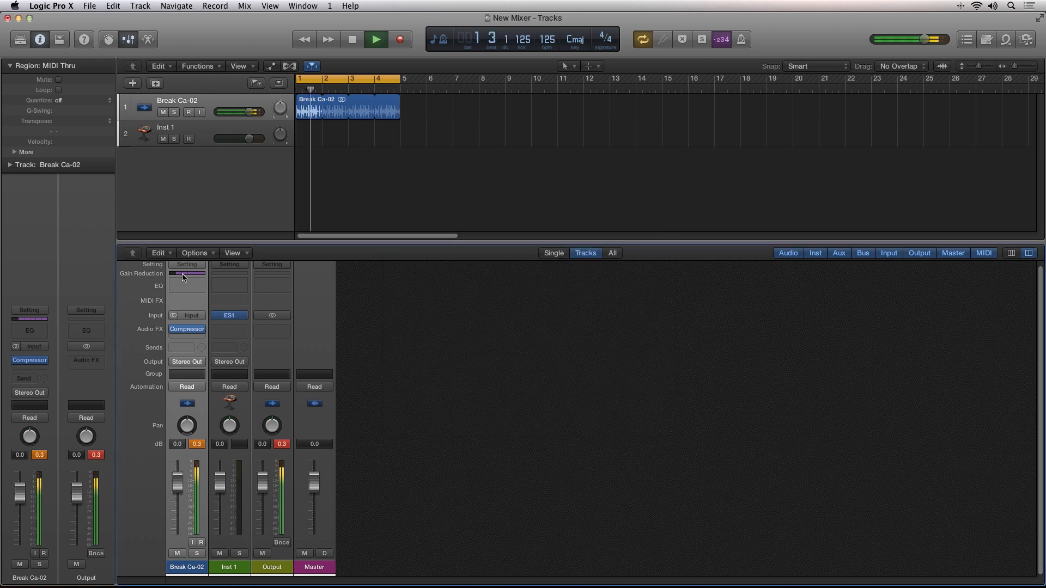
key("space")
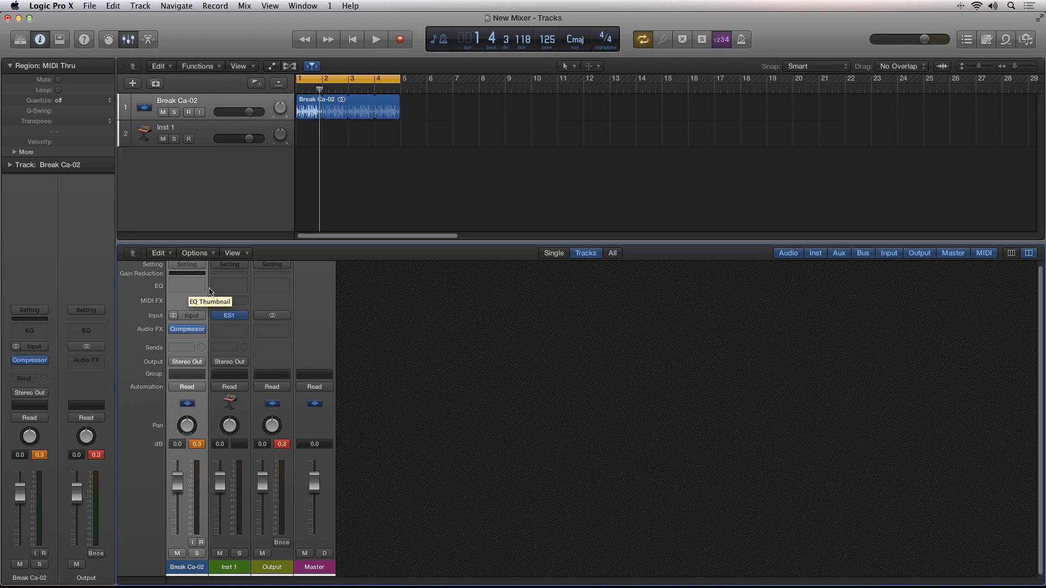
Step: Add a Channel EQ to the Break Ca-02 channel through its EQ thumbnail and close the plug-in window
left_click(185, 288)
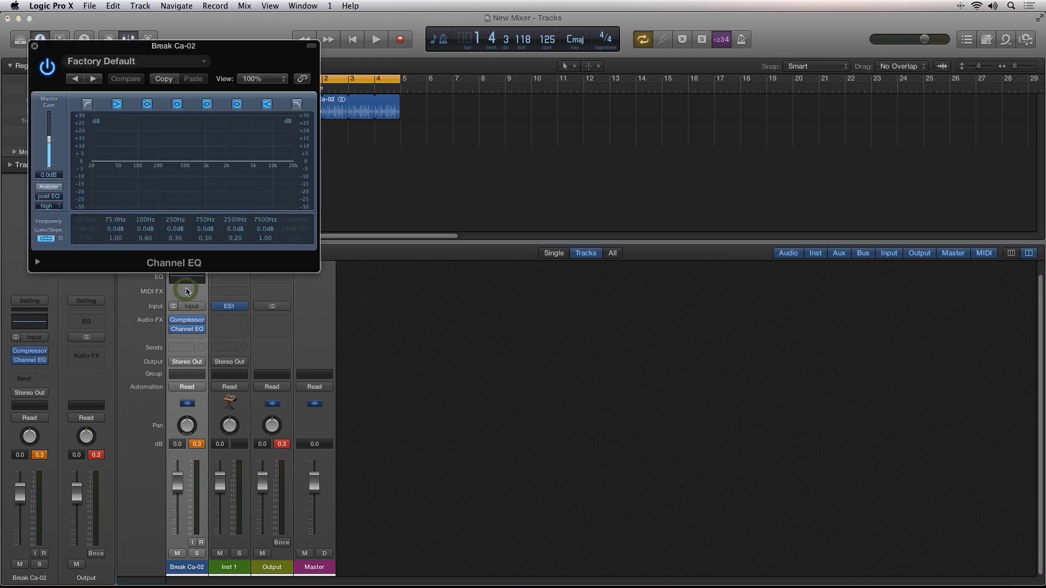
left_click_drag(117, 44, 522, 285)
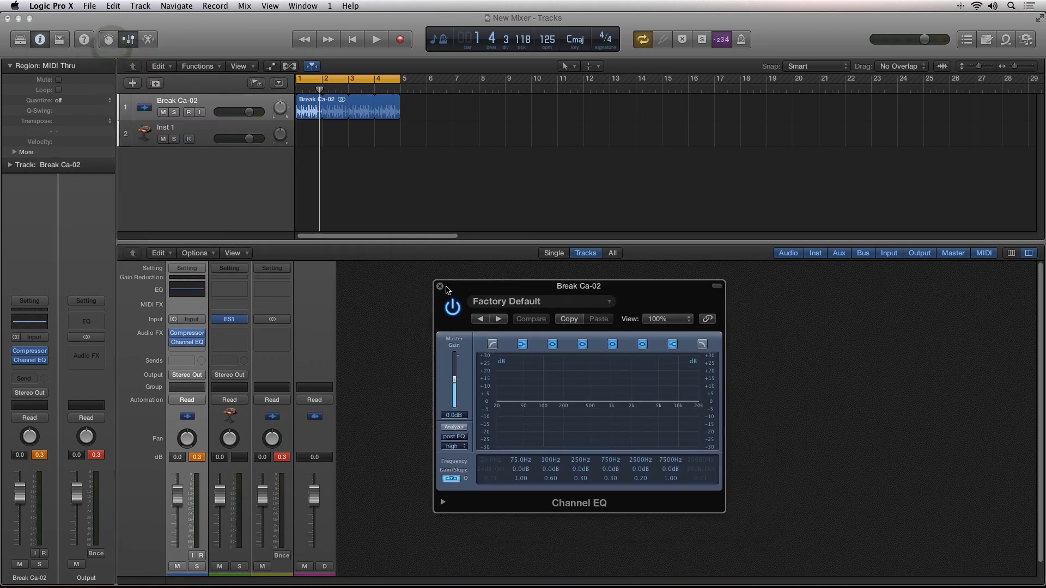
left_click(440, 287)
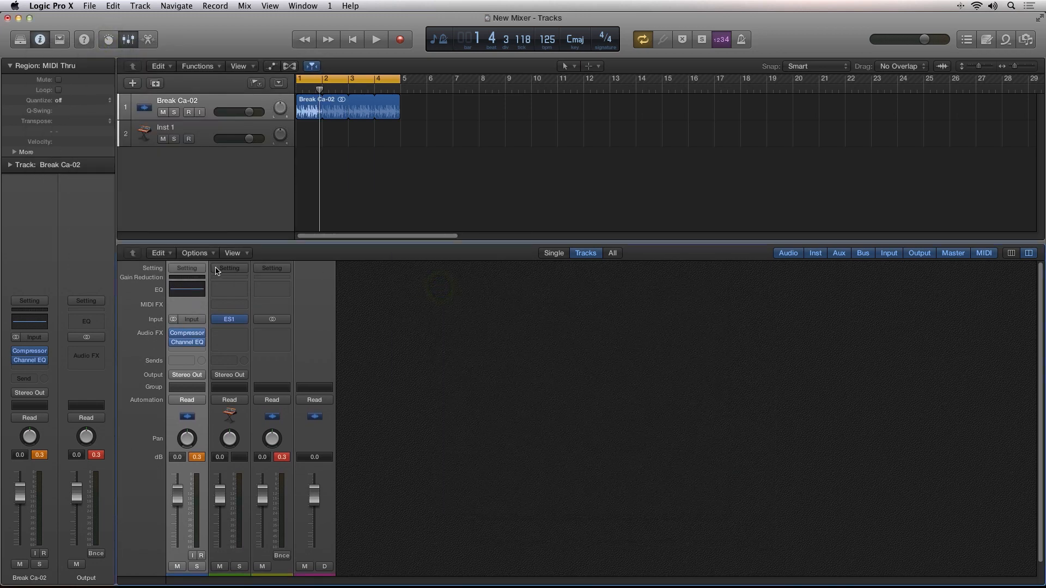
Step: Select the Inst 1 track and insert the Arpeggiator as a MIDI effect on its channel
left_click(202, 139)
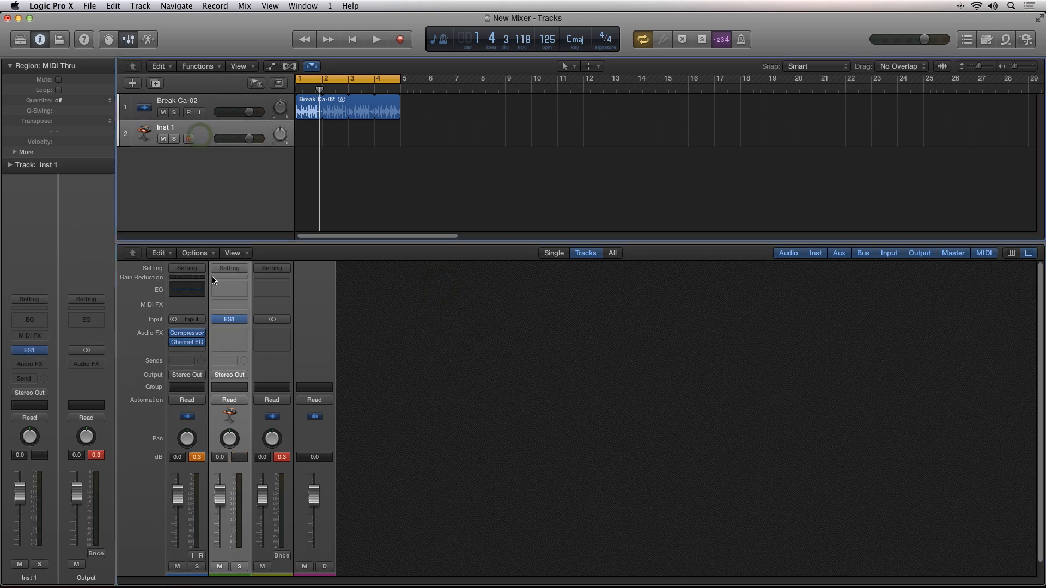
left_click(229, 305)
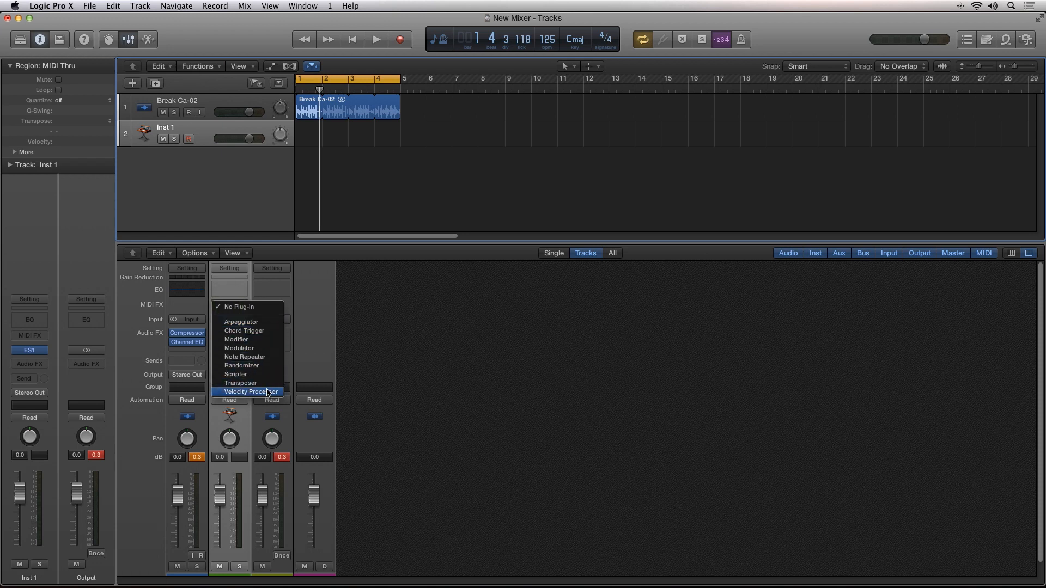
left_click(241, 322)
left_click_drag(131, 49, 501, 109)
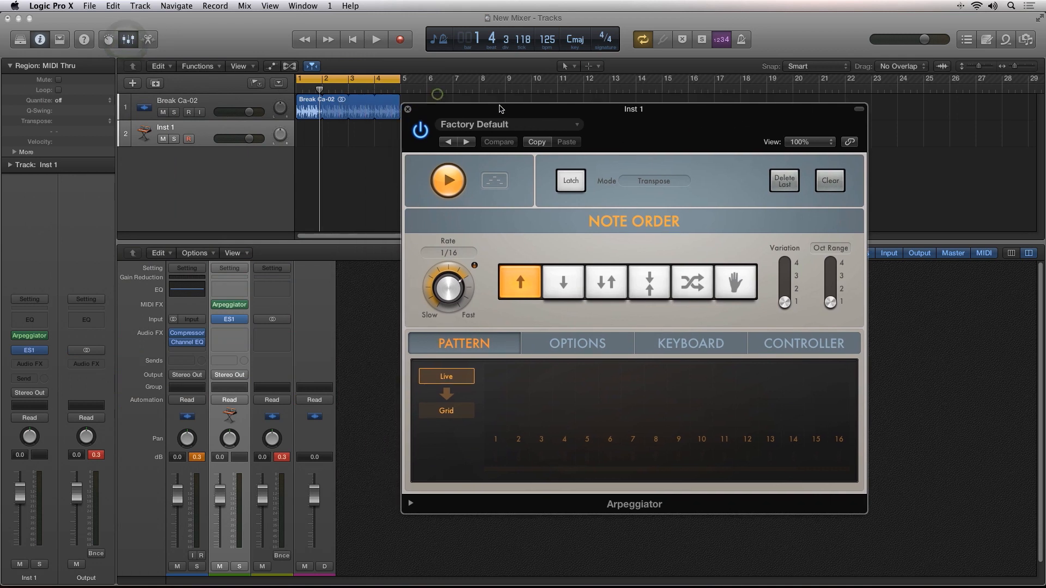
Step: Compare Inst 1 with the Arpeggiator off and on, leave it bypassed, and close its window
left_click(420, 131)
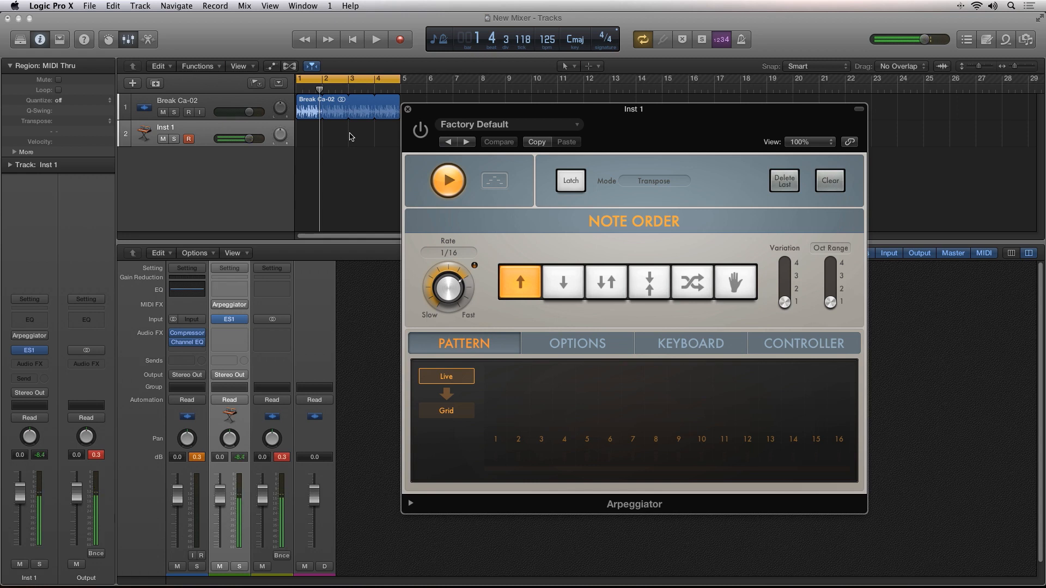
left_click(424, 131)
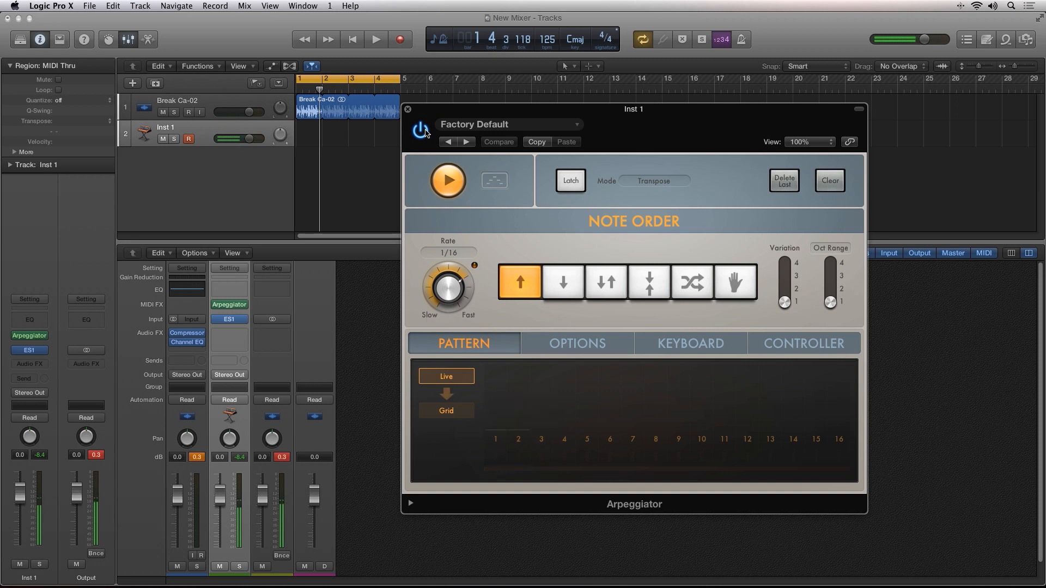
left_click(424, 132)
left_click(408, 109)
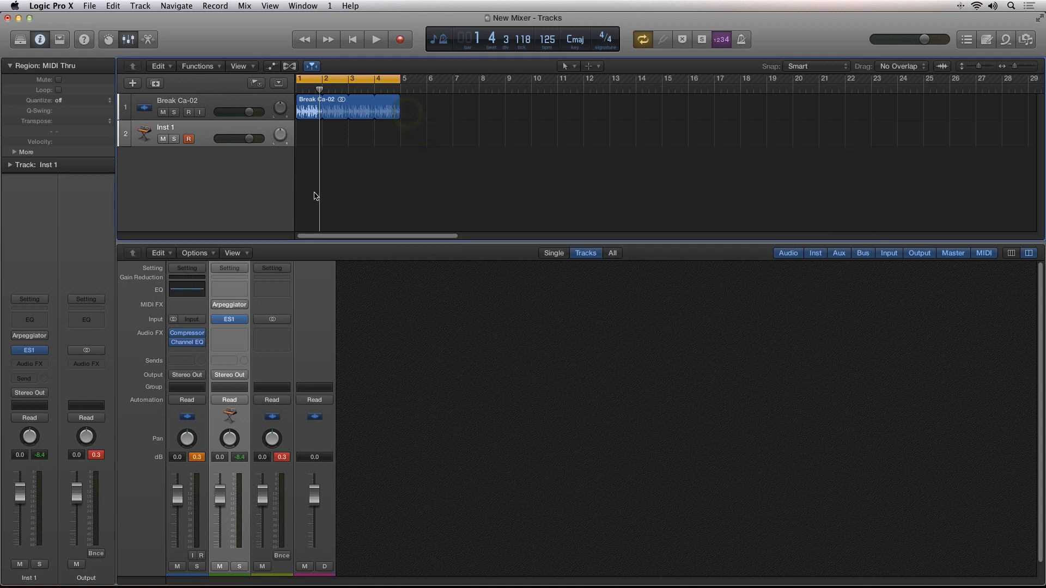
Step: Bypass the Channel EQ on the Break Ca-02 channel, and open and close its Compressor window
mouse_move(235, 307)
mouse_move(214, 320)
mouse_move(176, 337)
left_click(188, 336)
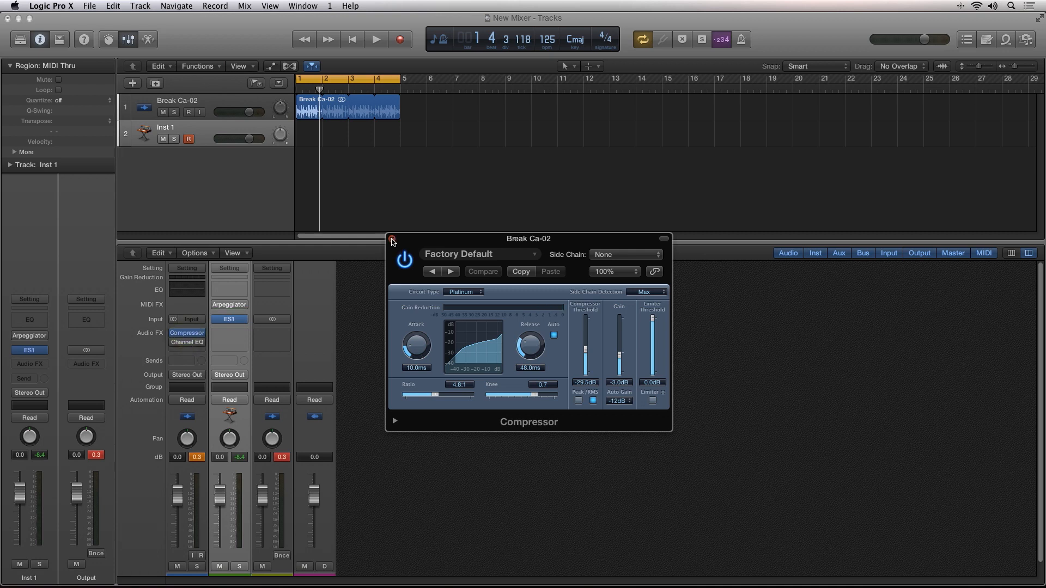
left_click(392, 240)
Step: Look through the plug-in choices for Break Ca-02's Compressor slot and for the empty effect slot below Channel EQ, including the Delay category
mouse_move(188, 335)
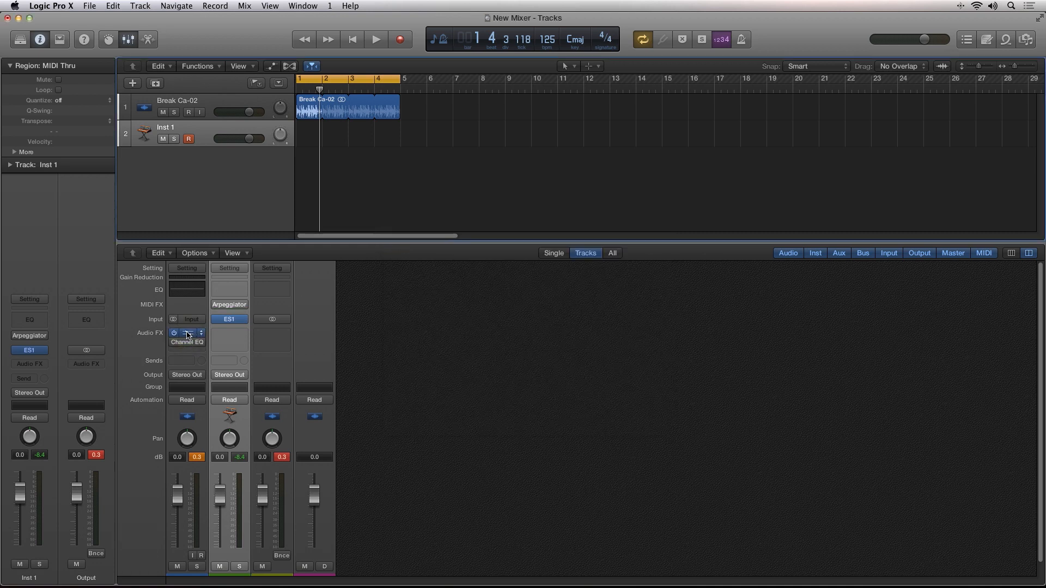
left_click(201, 334)
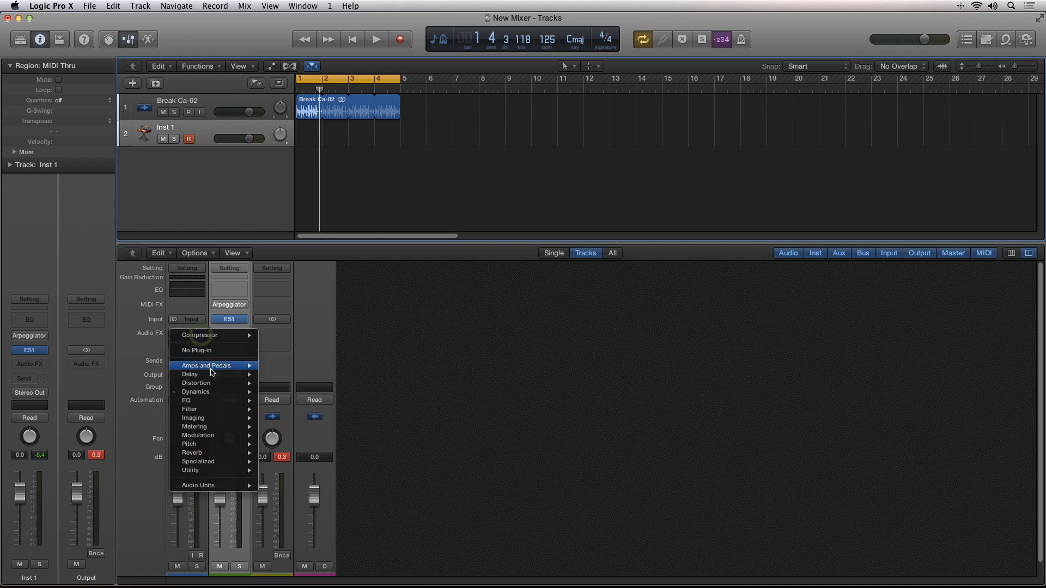
left_click(202, 310)
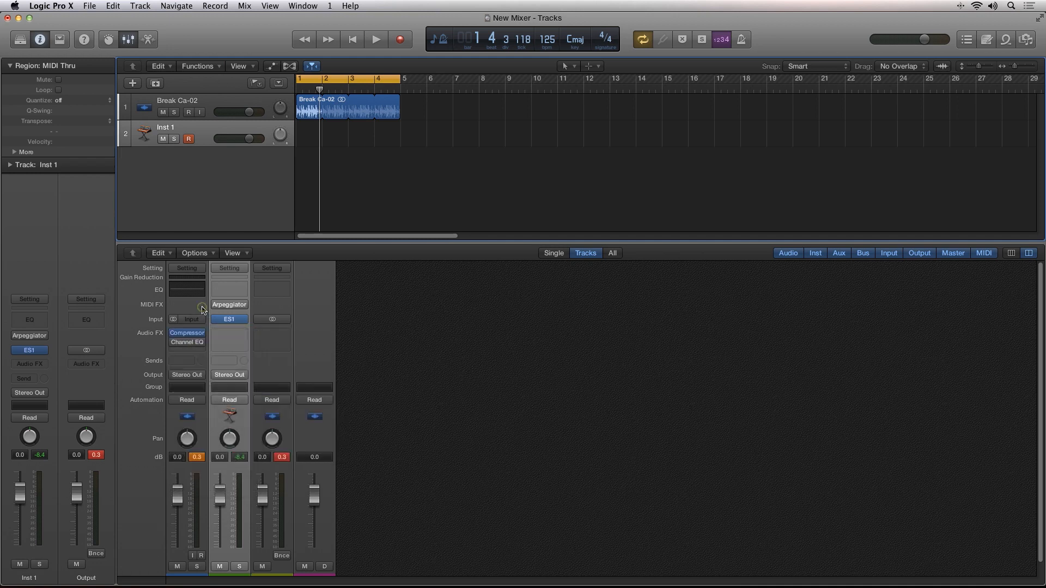
mouse_move(185, 337)
left_mouse_down()
mouse_move(228, 338)
mouse_move(191, 336)
left_mouse_up()
mouse_move(227, 336)
left_click(188, 353)
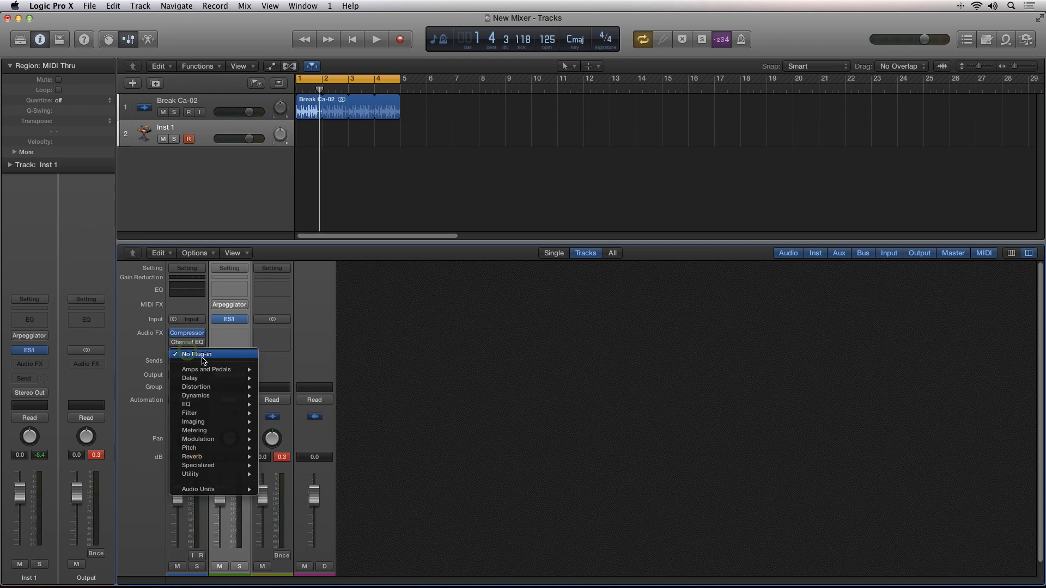
mouse_move(220, 374)
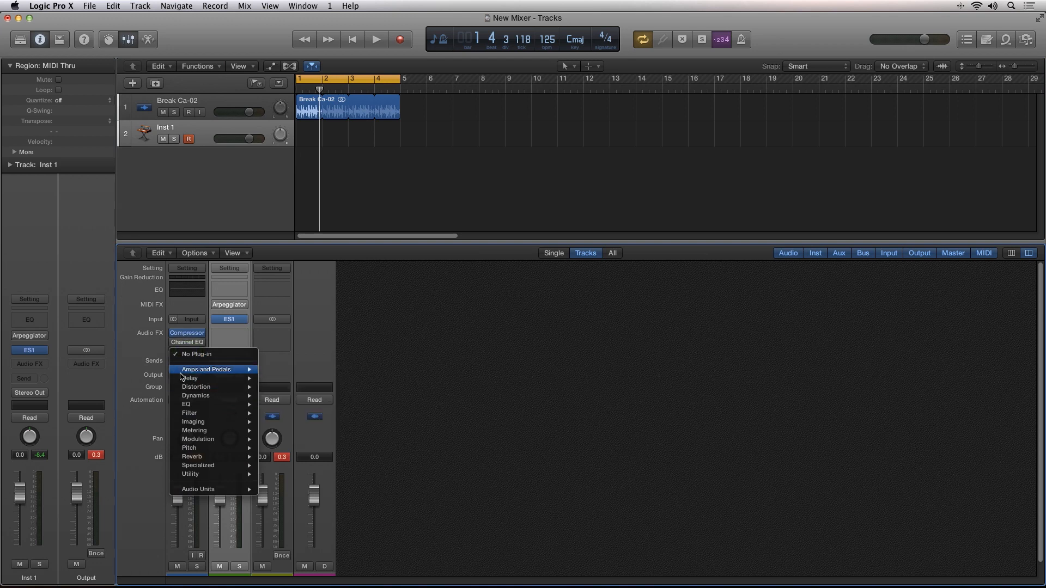
mouse_move(280, 381)
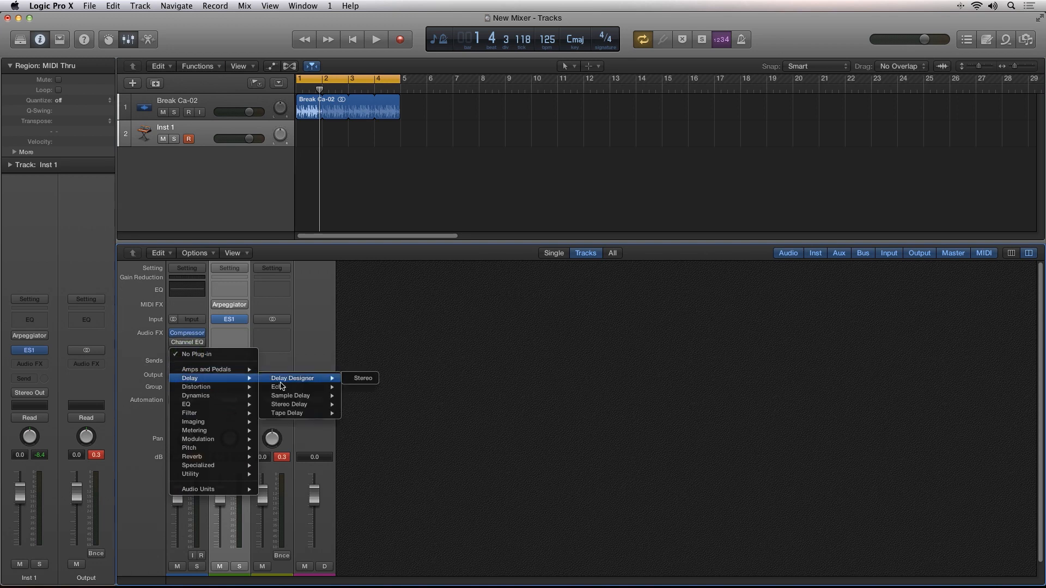
left_click(316, 351)
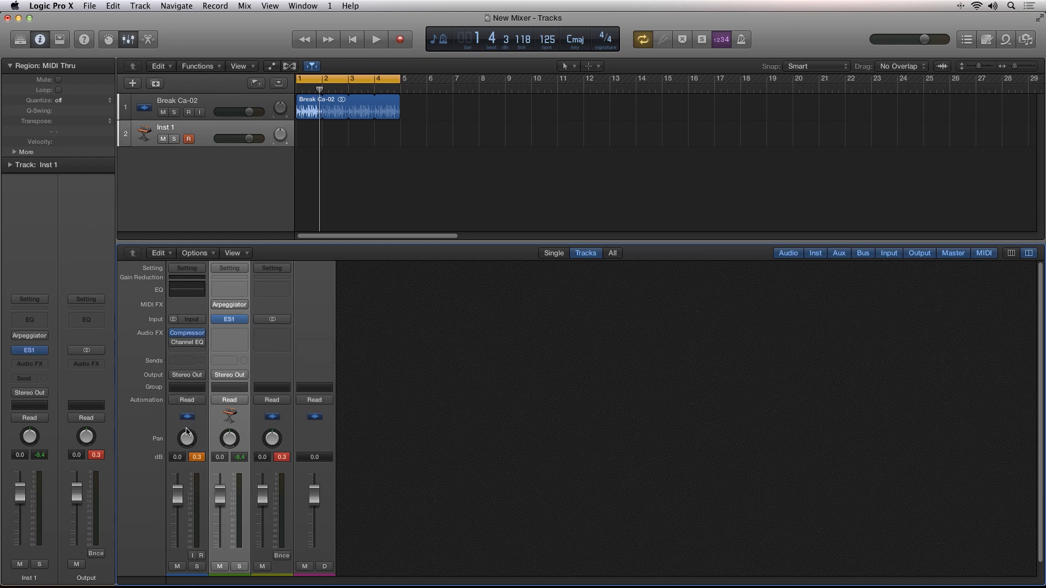
Step: Set the Break Ca-02 channel's output to Binaural and open its Binaural Panner in the middle of the workspace
left_click(187, 375)
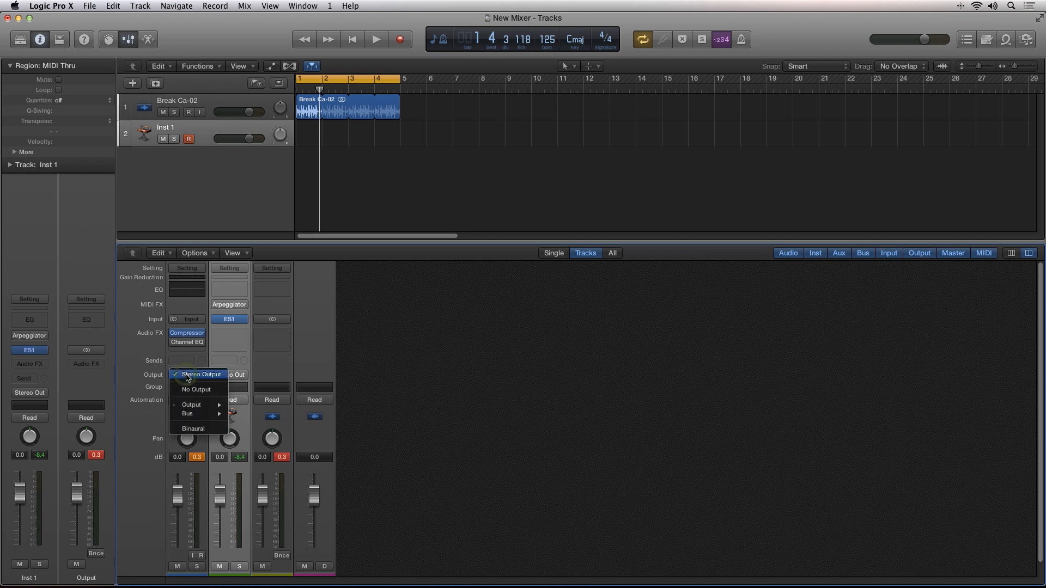
left_click(194, 429)
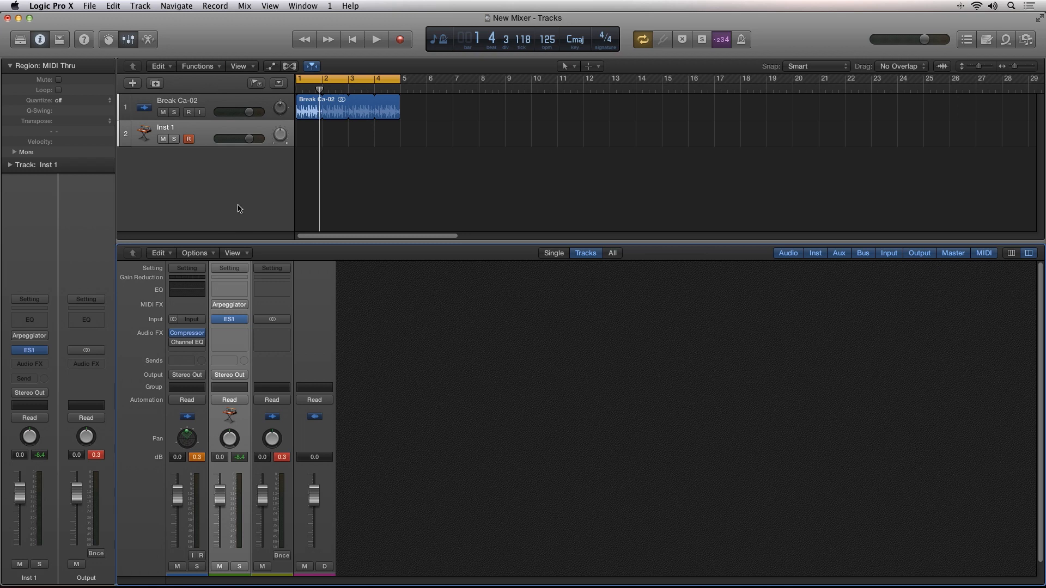
double_click(187, 439)
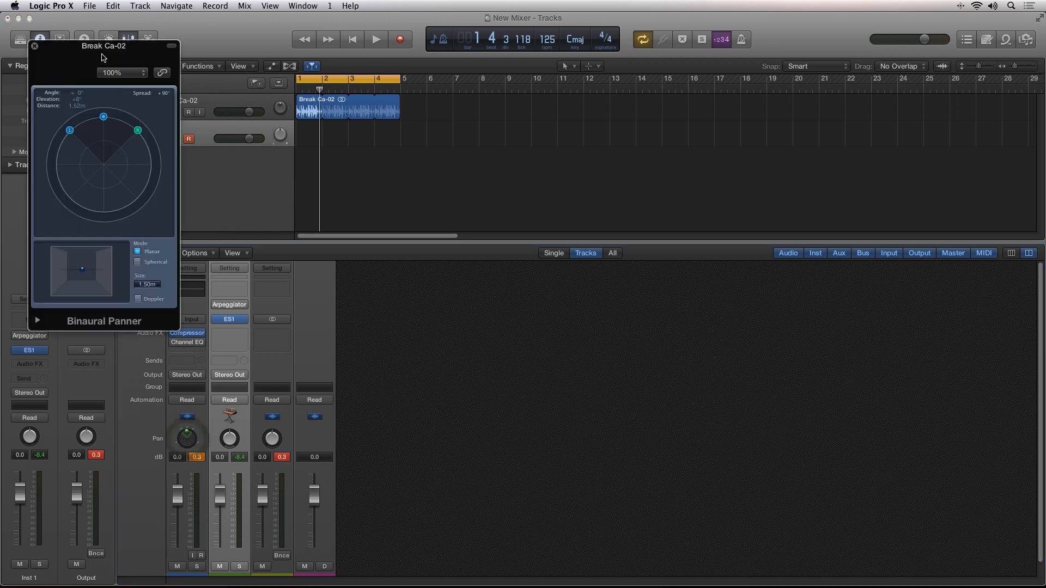
left_click_drag(101, 47, 440, 170)
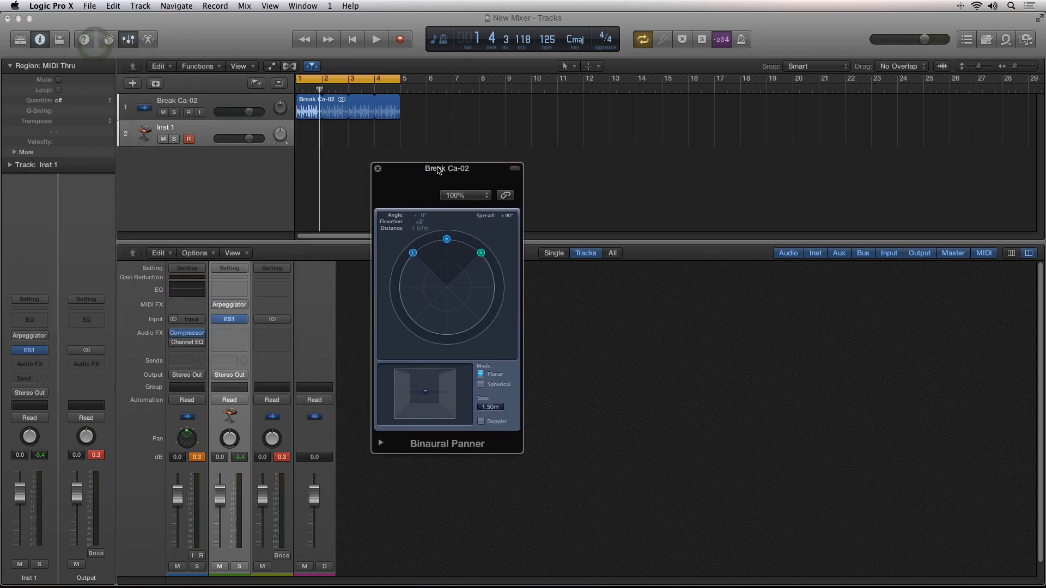
Step: Play Break Ca-02 while moving its binaural source around the listener to an angle of about -178° and distance of about 1.04 m, and stop playback
left_click(216, 105)
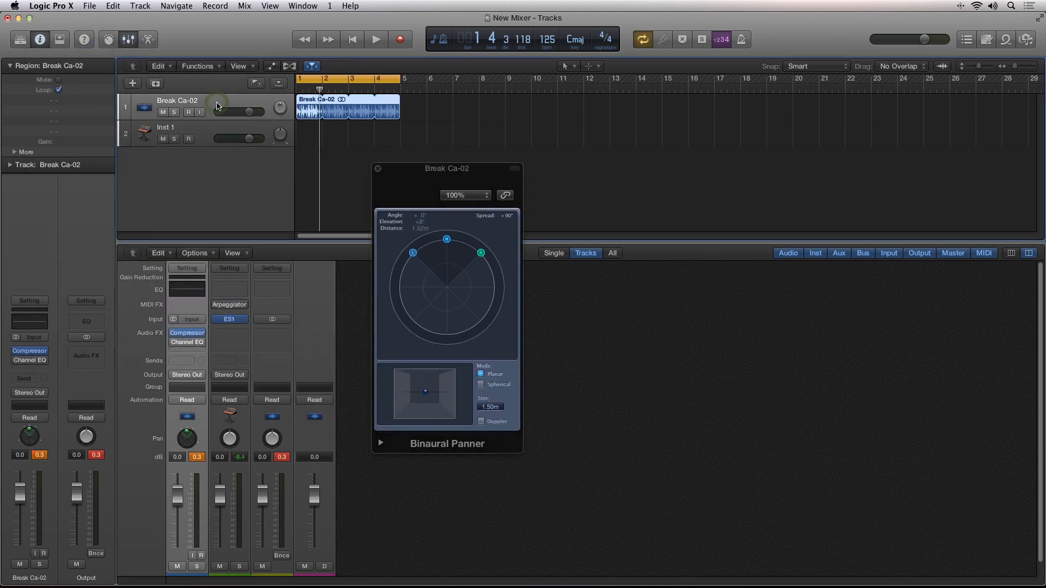
key("space")
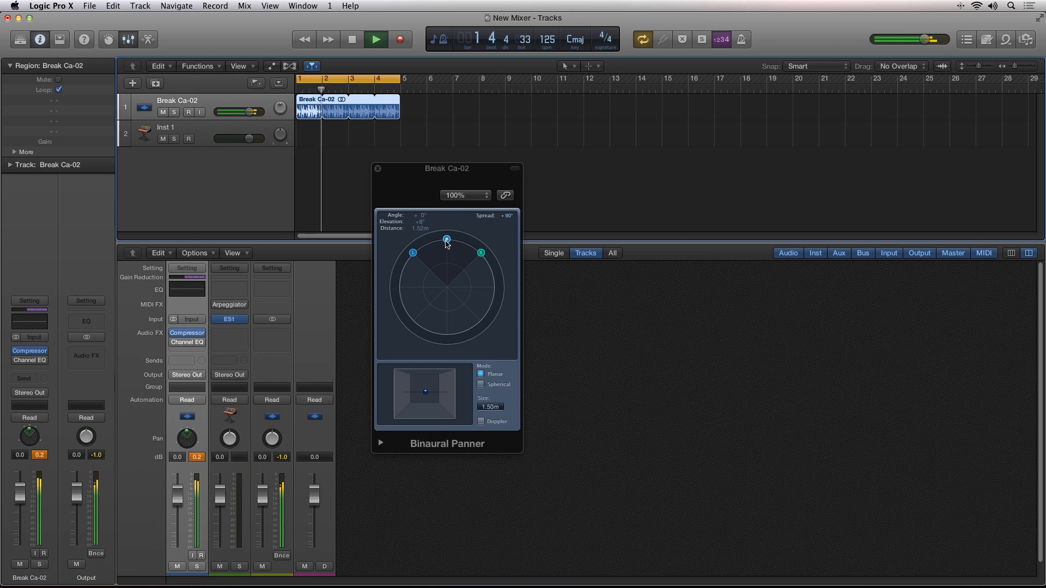
left_click_drag(446, 242, 436, 290)
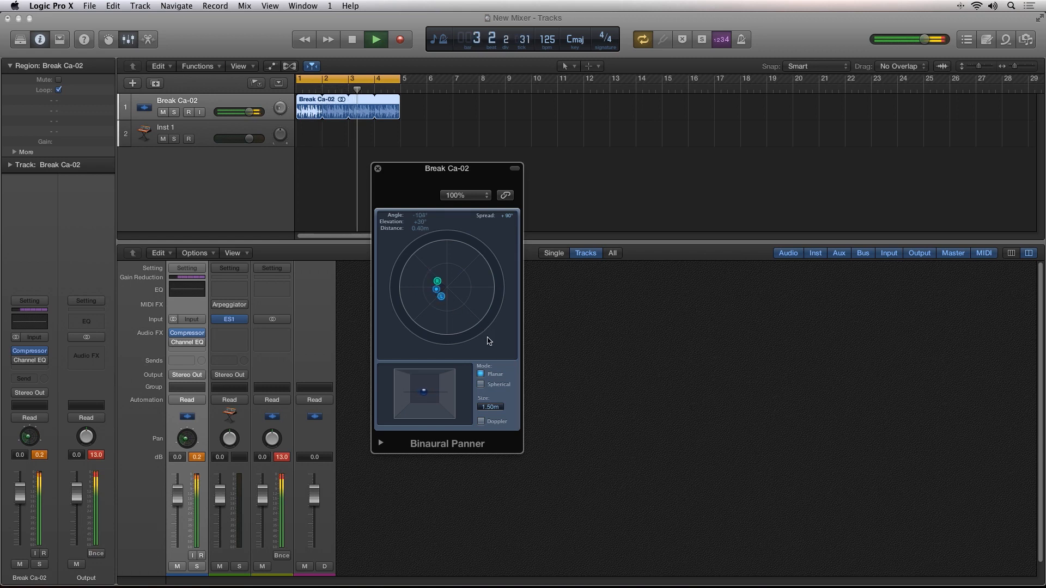
left_click_drag(436, 292, 449, 323)
left_click_drag(448, 305, 445, 321)
key("space")
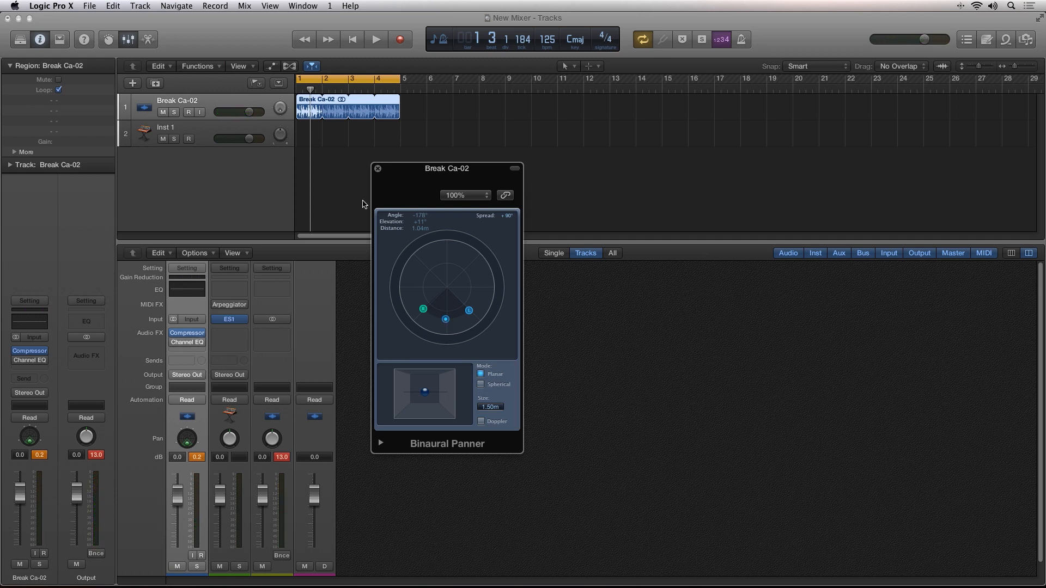
Step: Close the Binaural Panner and create 25 new software instrument tracks
left_click(378, 169)
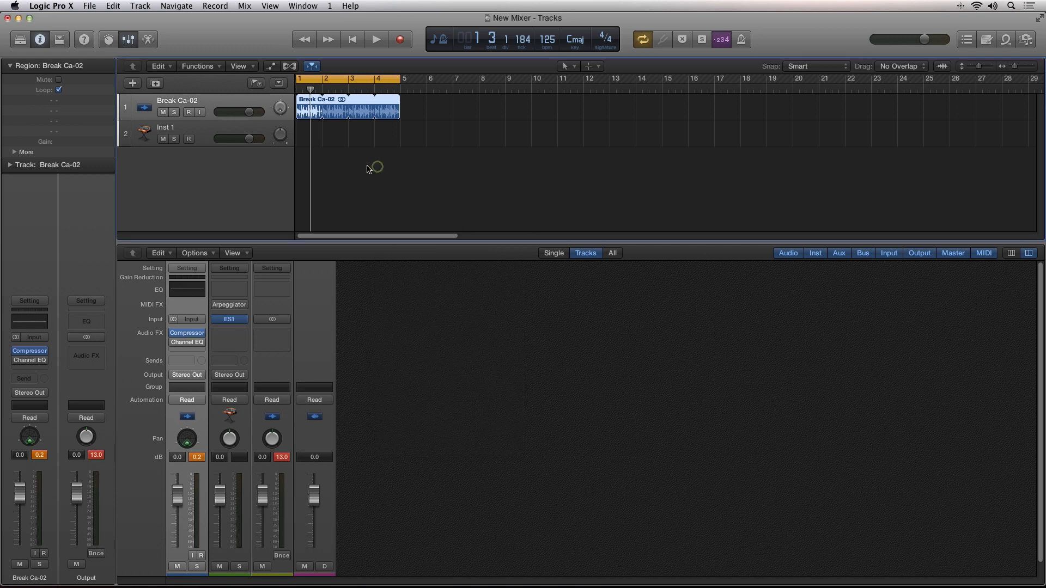
left_click(133, 83)
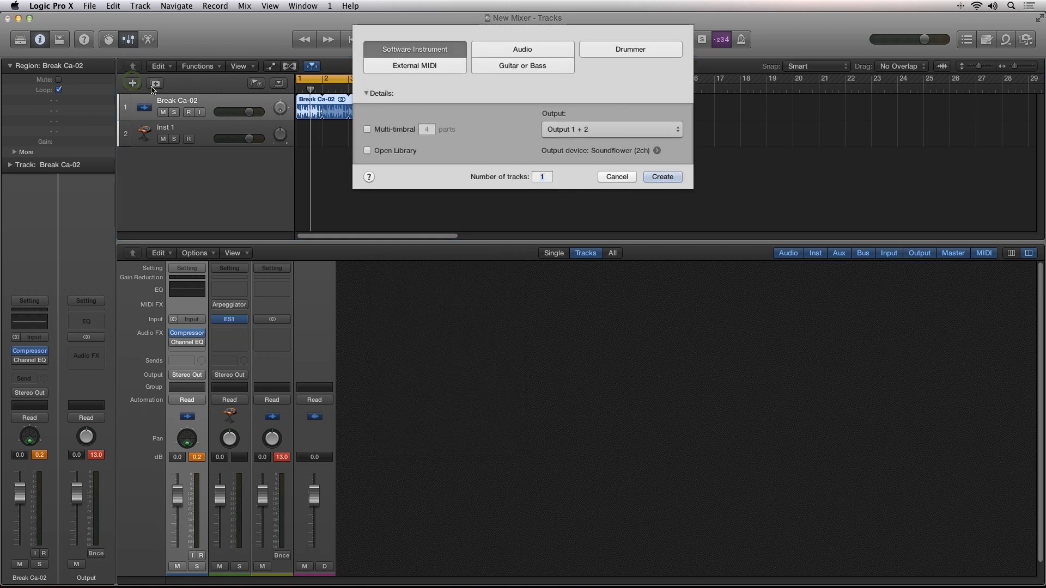
type("25")
key("Return")
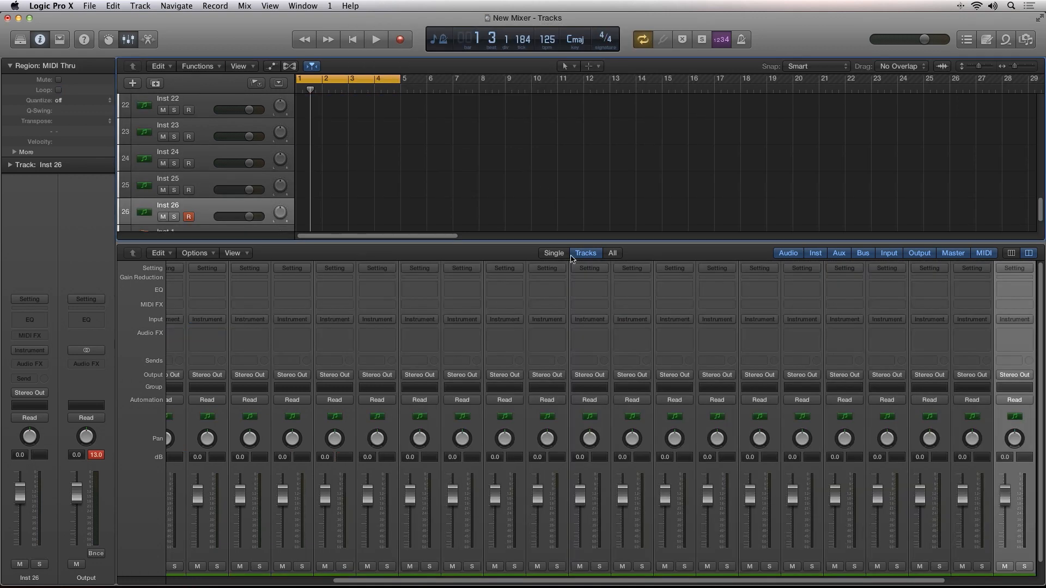
Step: Compare the mixer's narrow and wide channel strip views across all the tracks, leaving the strips narrow
scroll(631, 436, "left", 5)
scroll(631, 436, "right", 6)
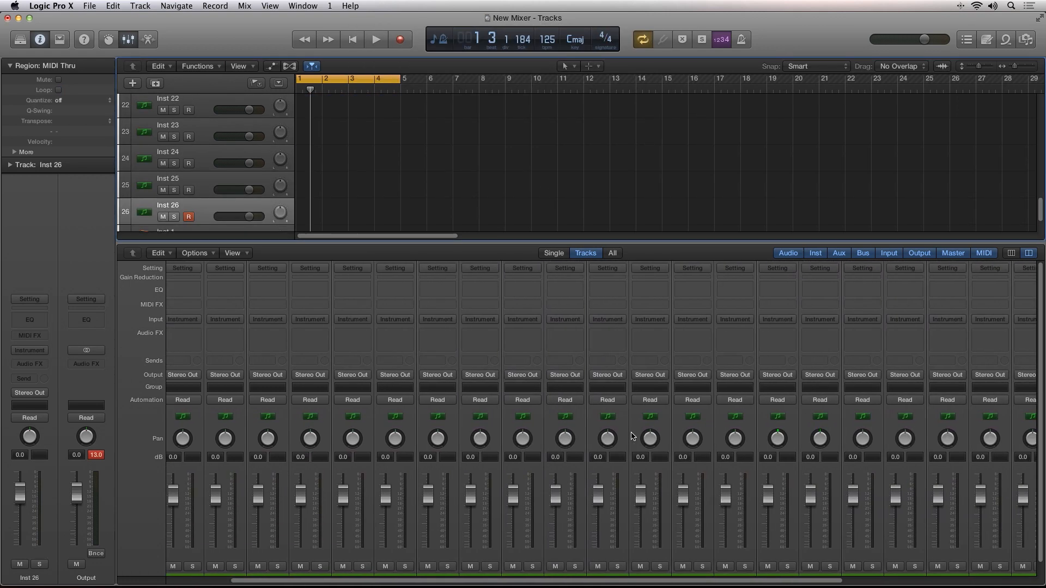
scroll(631, 437, "right", 2)
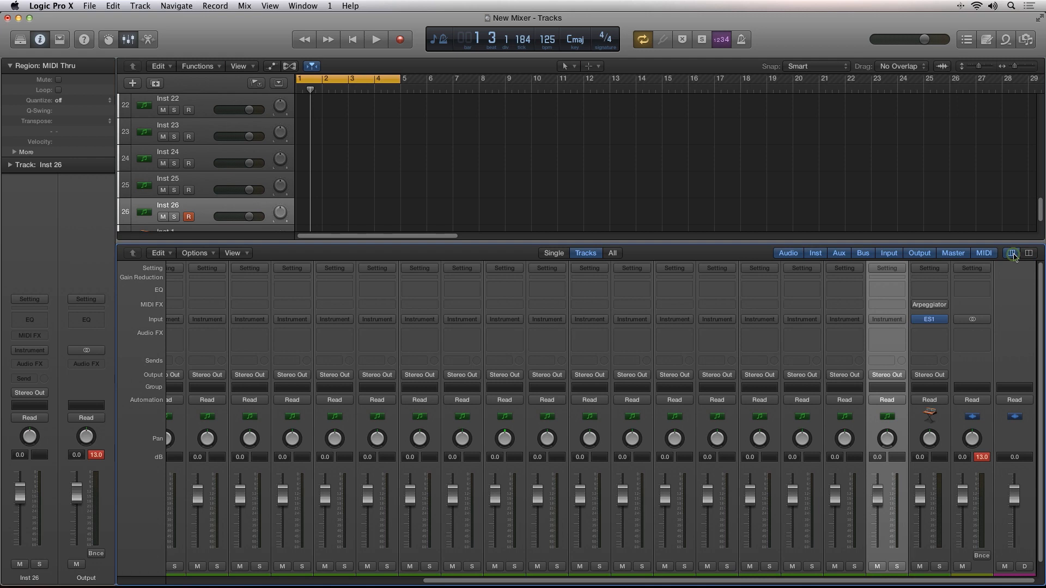
left_click(1013, 254)
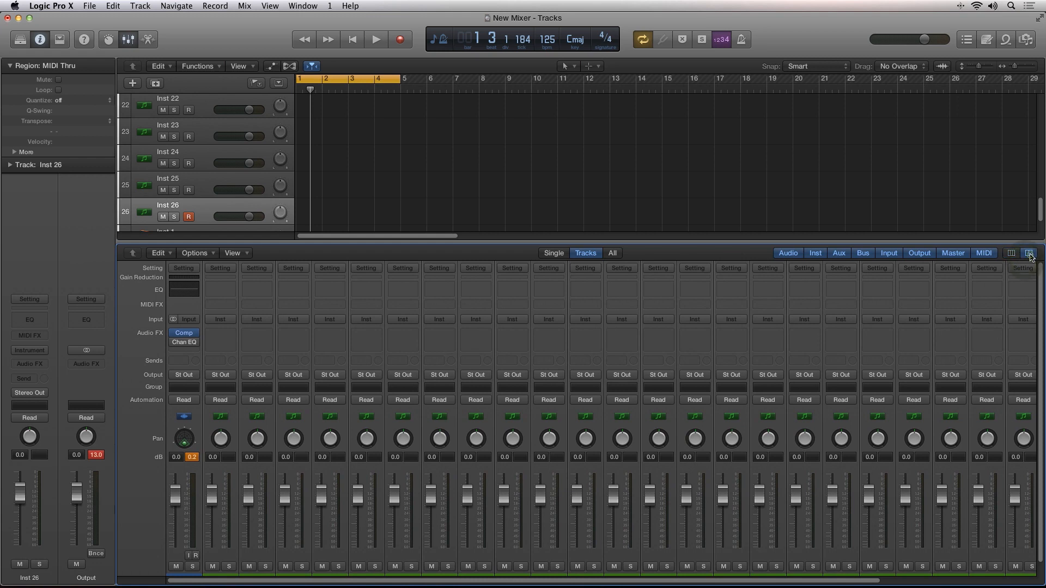
left_click(1029, 254)
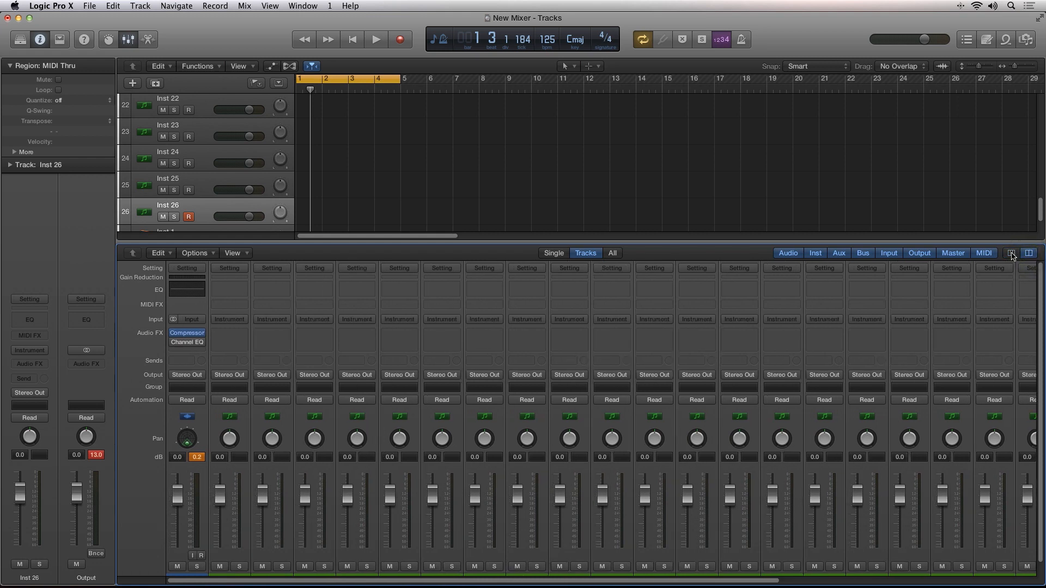
left_click(1011, 254)
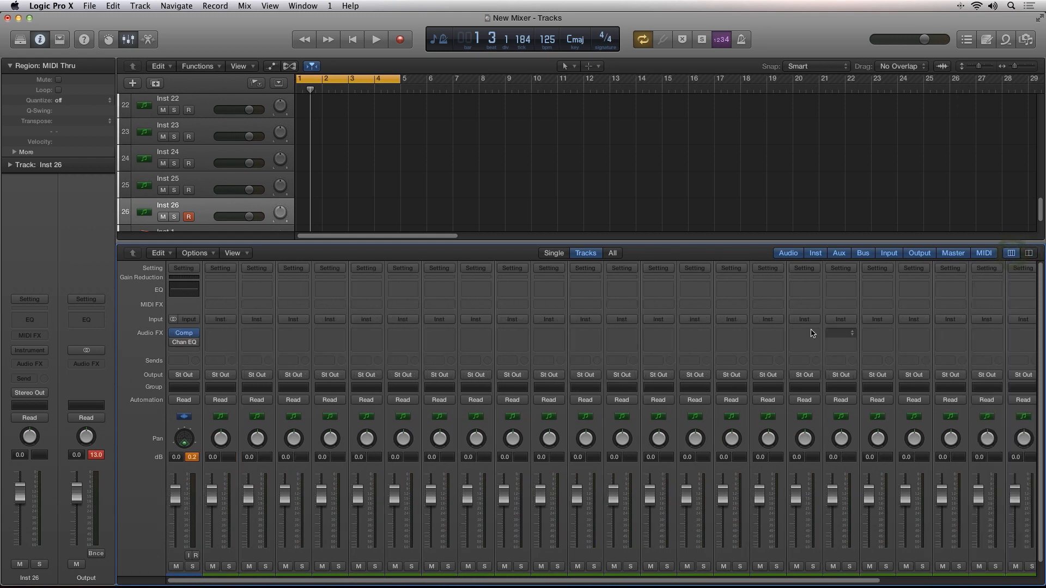